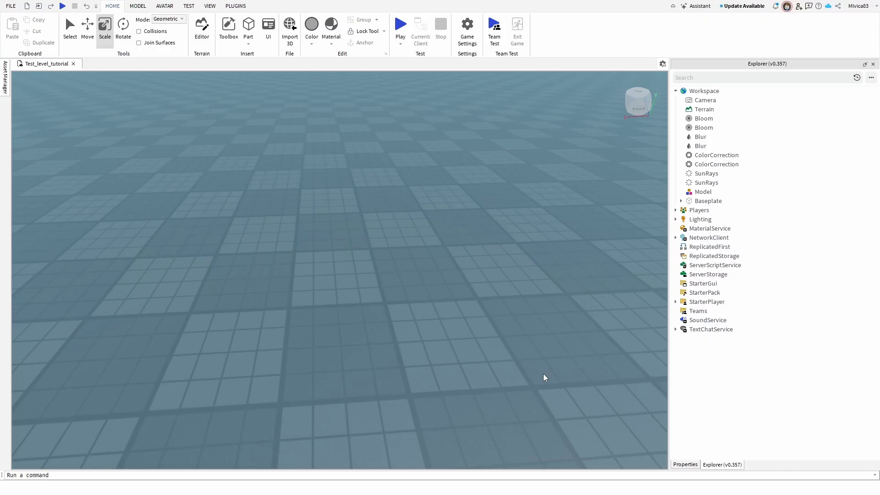
Insert a Block part onto the baseplate and select it.
{"action": "left_click", "coordinate": [249, 34]}
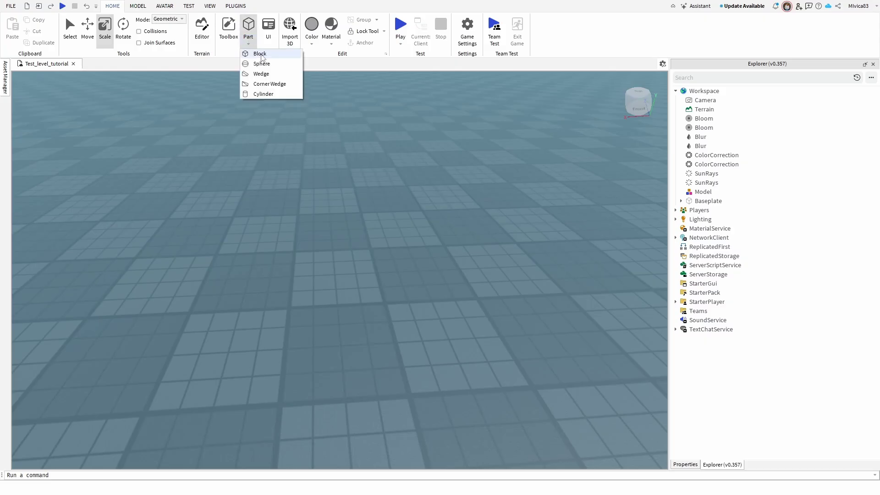
{"action": "left_click", "coordinate": [260, 54]}
{"action": "left_click", "coordinate": [443, 248]}
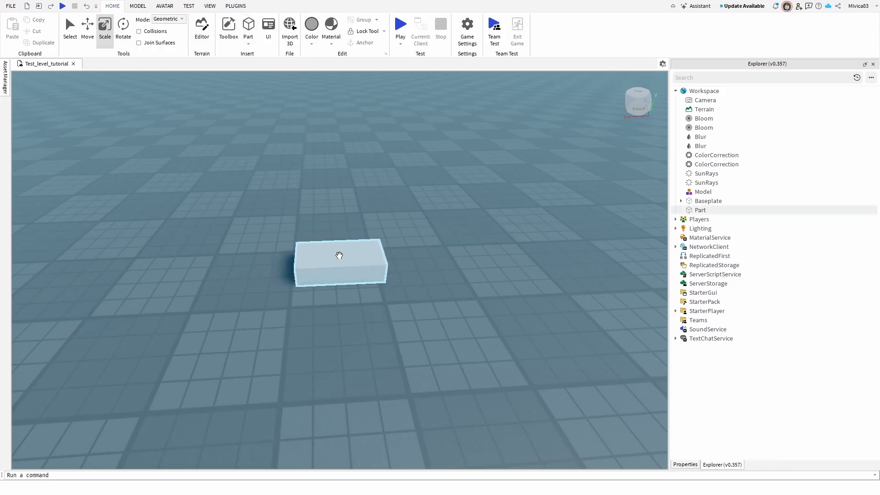
{"action": "left_click", "coordinate": [338, 253]}
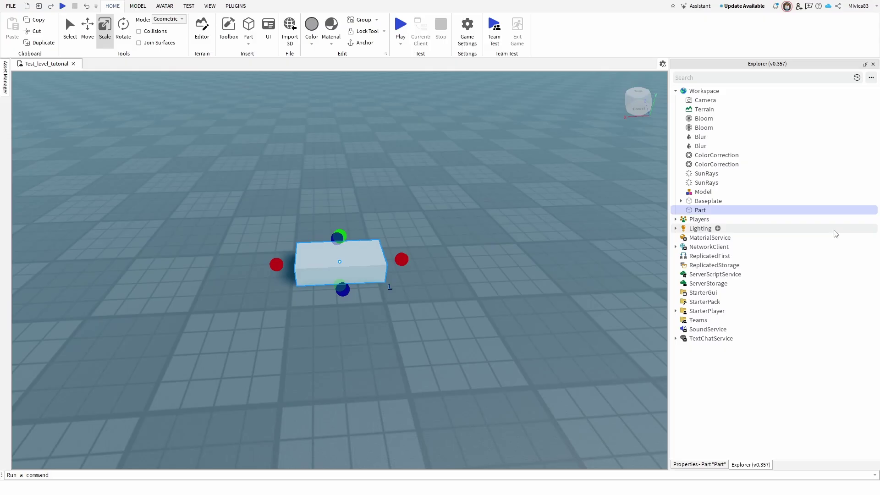
{"action": "mouse_move", "coordinate": [700, 209]}
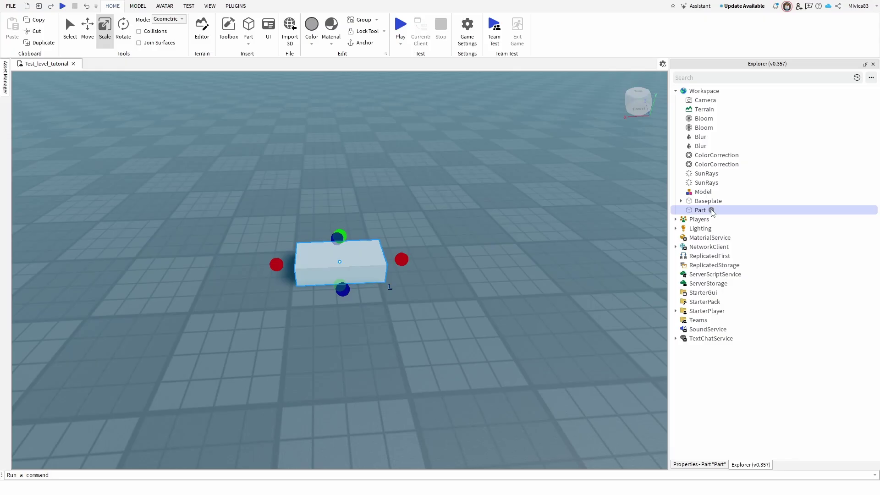
Add a SurfaceGui under the Part, found by searching 'su'.
{"action": "left_click", "coordinate": [711, 210]}
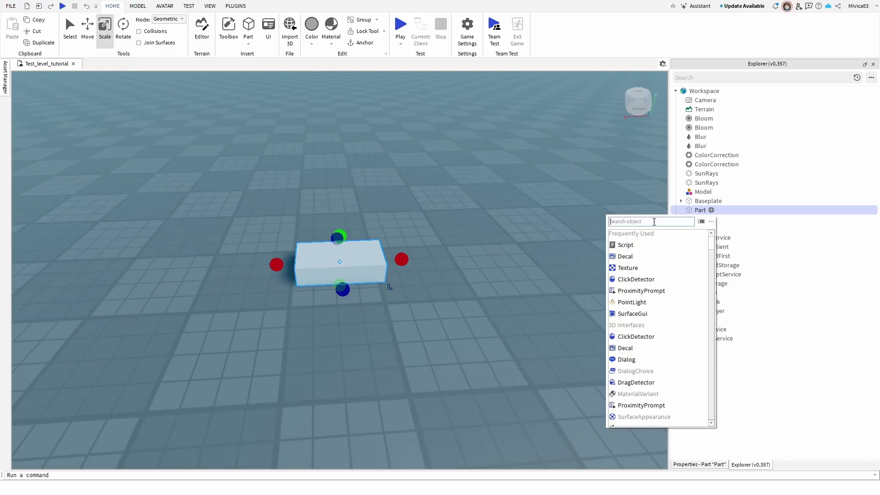
{"action": "type", "text": "sz"}
{"action": "key", "text": "BackSpace"}
{"action": "type", "text": "u"}
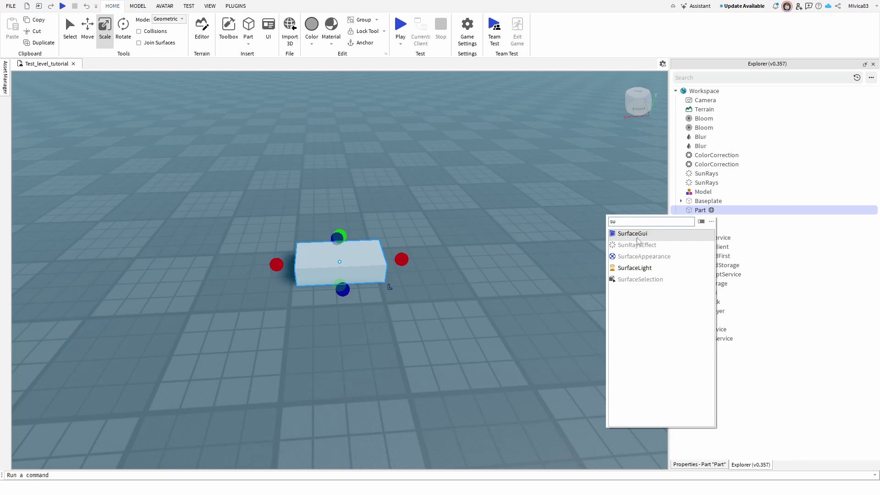
{"action": "left_click", "coordinate": [638, 235]}
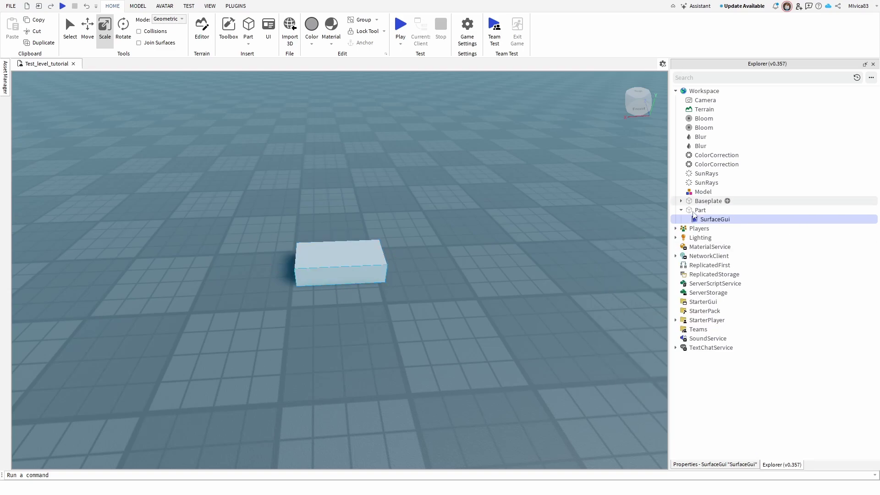
{"action": "mouse_move", "coordinate": [715, 219]}
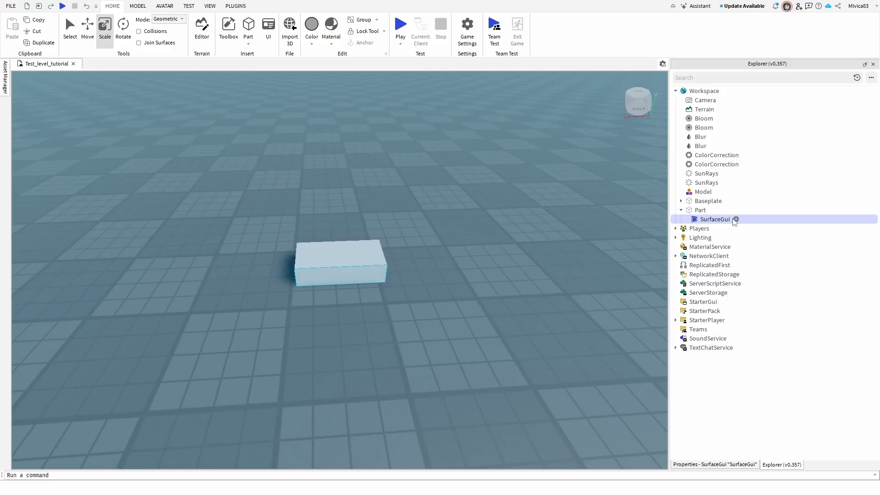
Insert an ImageLabel into the SurfaceGui and select the block part.
{"action": "left_click", "coordinate": [735, 218]}
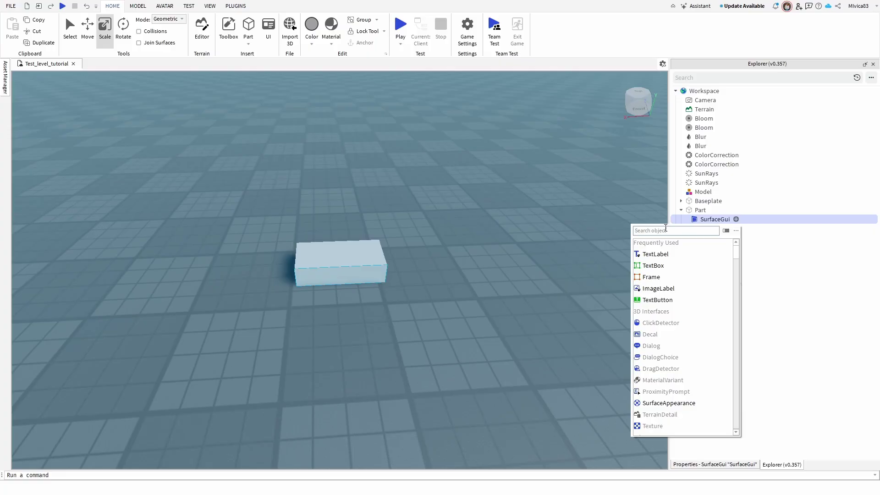
{"action": "type", "text": "ima"}
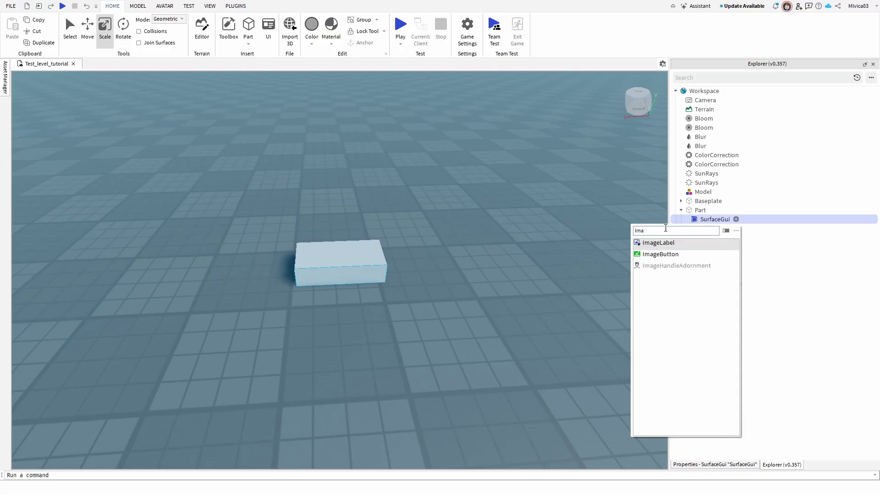
{"action": "left_click", "coordinate": [658, 243]}
{"action": "left_click", "coordinate": [337, 263]}
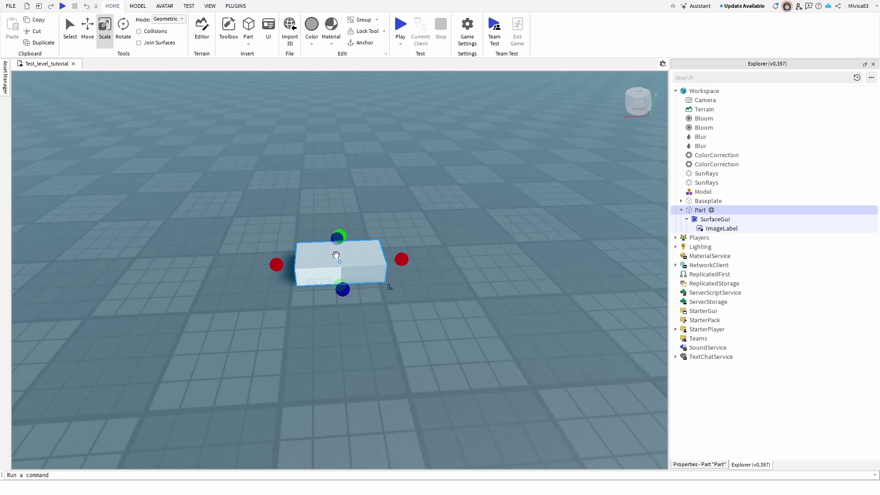
Scale the block taller and narrower into a rough cube showing the placeholder image.
{"action": "left_click_drag", "start_coordinate": [339, 234], "coordinate": [342, 213]}
{"action": "left_click_drag", "start_coordinate": [395, 251], "coordinate": [352, 252]}
{"action": "right_click_drag", "start_coordinate": [334, 293], "coordinate": [348, 302]}
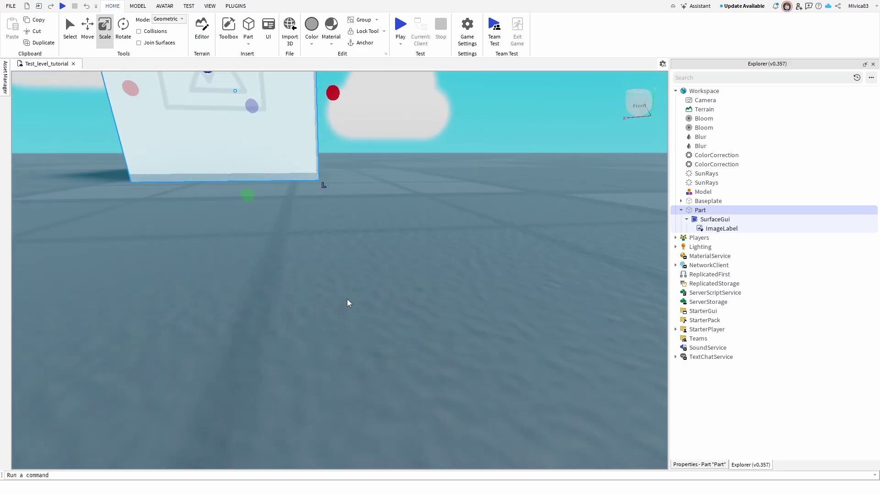
{"action": "scroll", "coordinate": [347, 299], "scroll_direction": "down", "scroll_amount": 3}
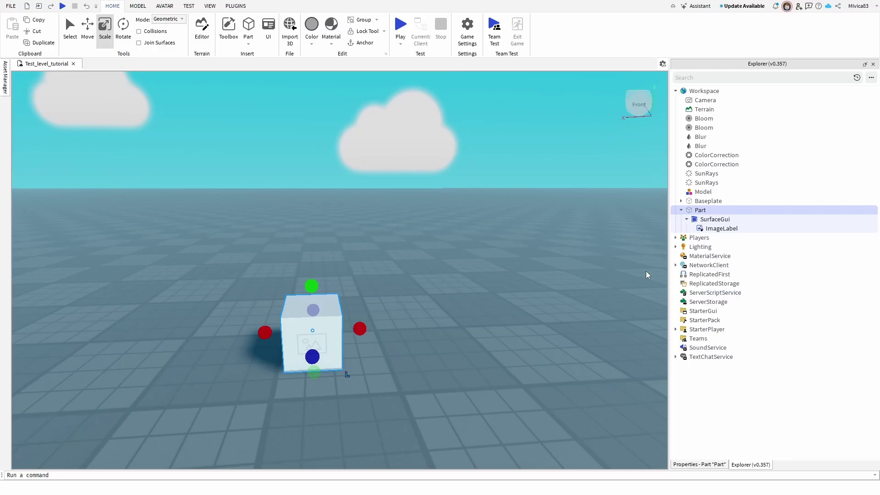
Select the ImageLabel and open the picker for its Image property.
{"action": "left_click", "coordinate": [721, 229]}
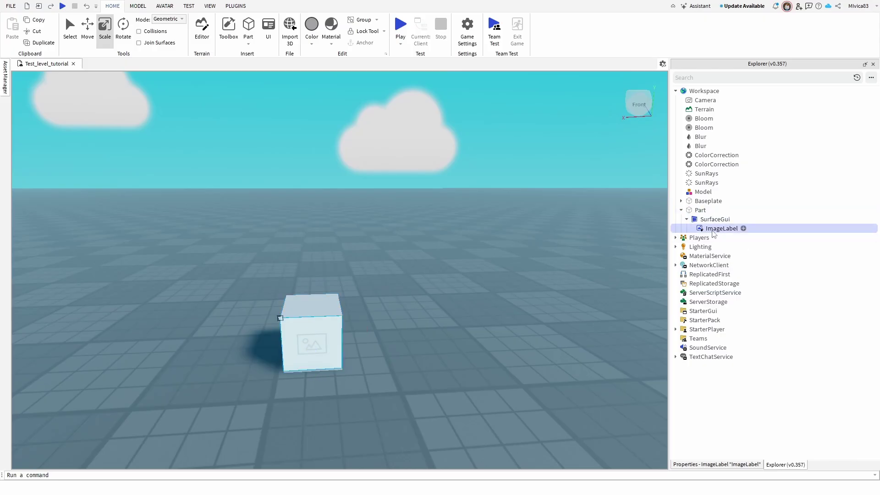
{"action": "left_click", "coordinate": [725, 466]}
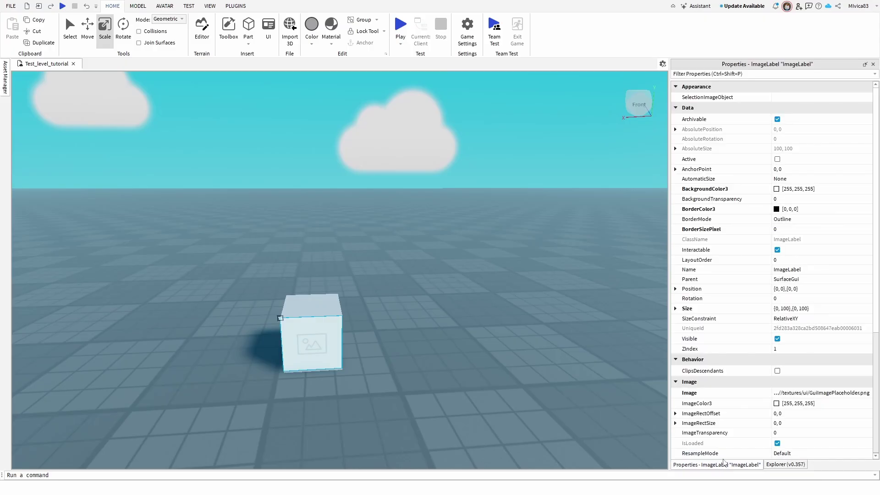
{"action": "left_click", "coordinate": [676, 382]}
{"action": "scroll", "coordinate": [694, 330], "scroll_direction": "down", "scroll_amount": 2}
{"action": "scroll", "coordinate": [705, 294], "scroll_direction": "down", "scroll_amount": 1}
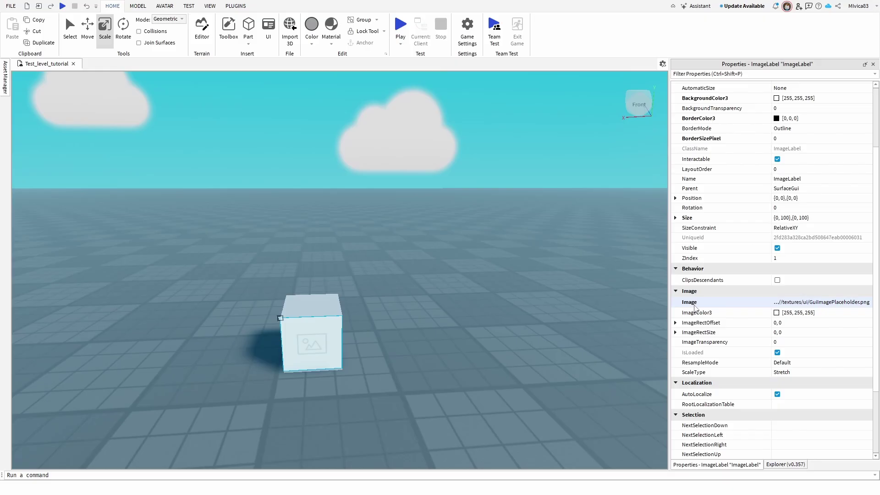
{"action": "left_click", "coordinate": [815, 304]}
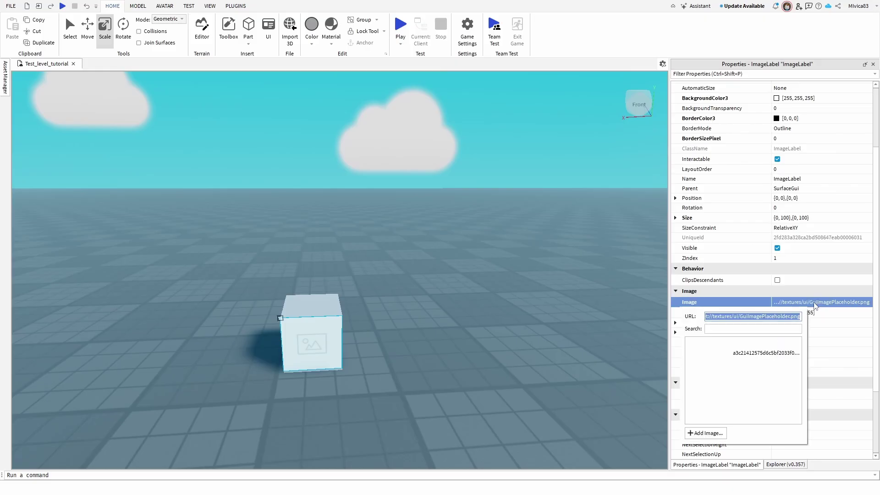
Upload Roblox_test_image from Downloads as the ImageLabel's image asset.
{"action": "left_click", "coordinate": [704, 434]}
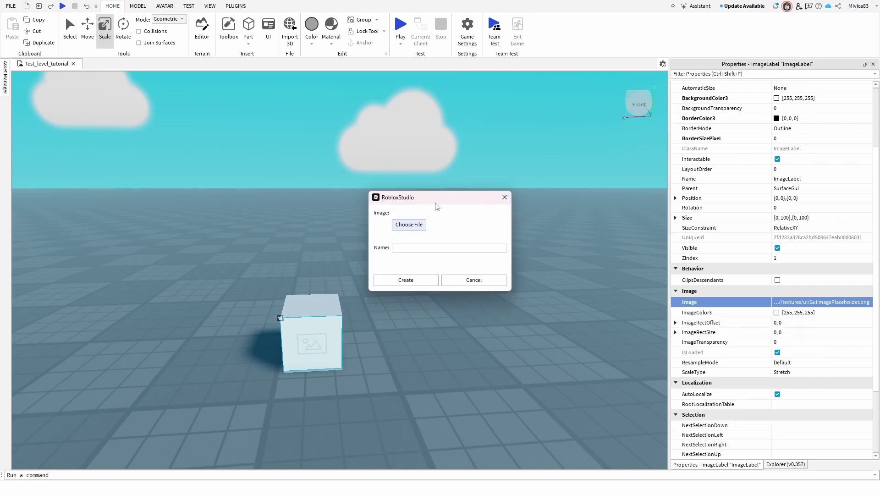
{"action": "left_click", "coordinate": [414, 227]}
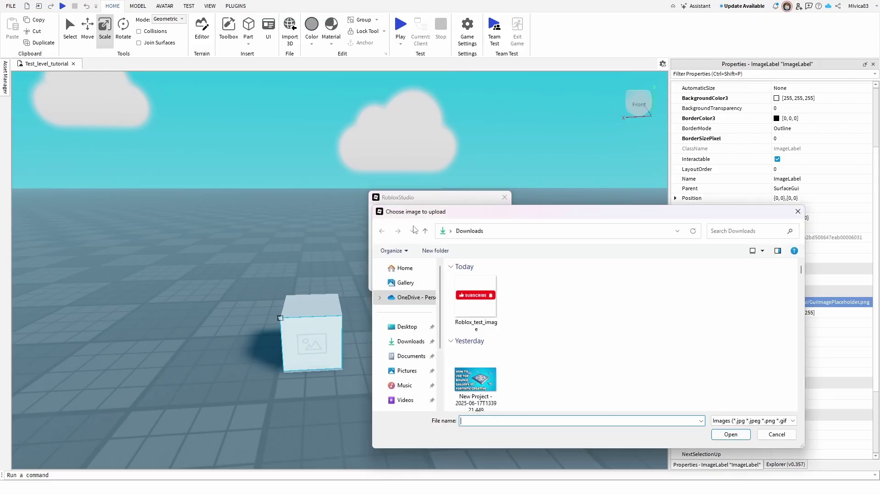
{"action": "left_click", "coordinate": [484, 302]}
{"action": "left_click", "coordinate": [730, 434]}
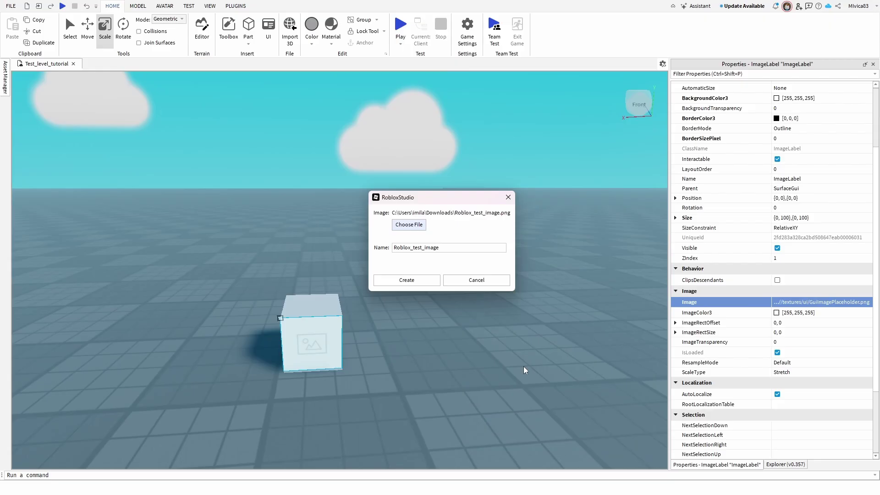
{"action": "left_click", "coordinate": [401, 281]}
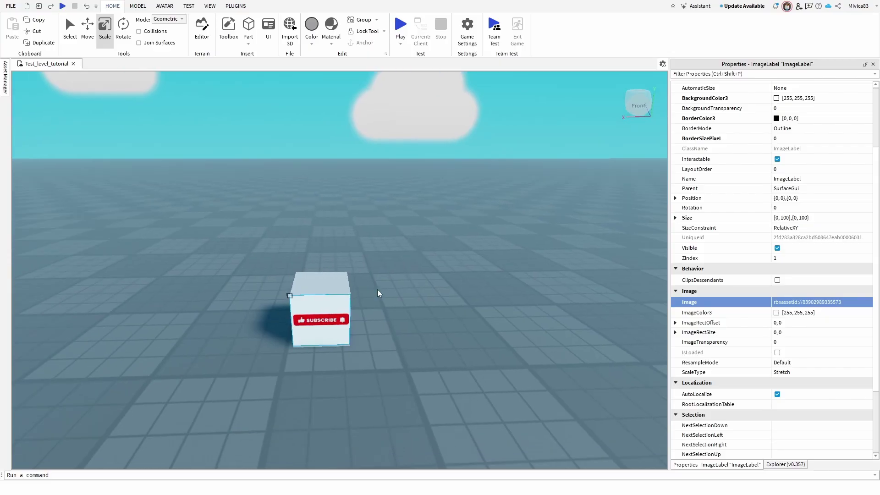
Face the cube and shrink it slightly to about 1.996 × 1.888 × 2.
{"action": "right_click_drag", "start_coordinate": [377, 293], "coordinate": [378, 291]}
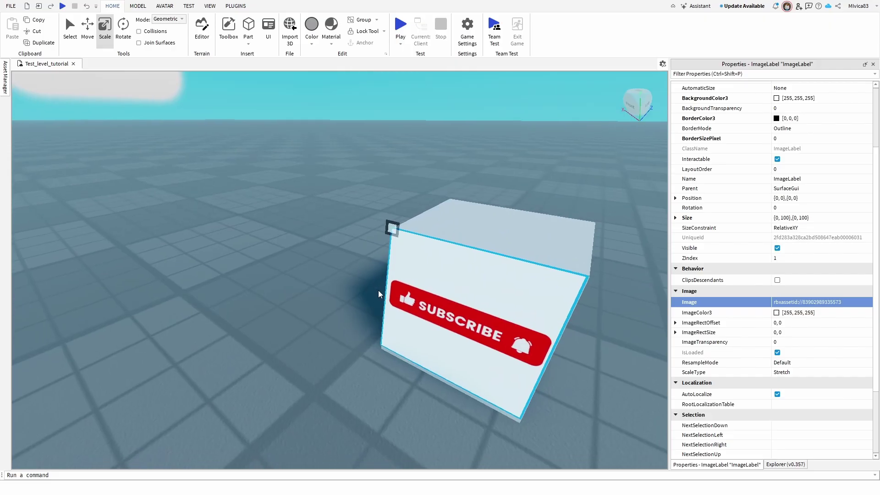
{"action": "left_click", "coordinate": [317, 196]}
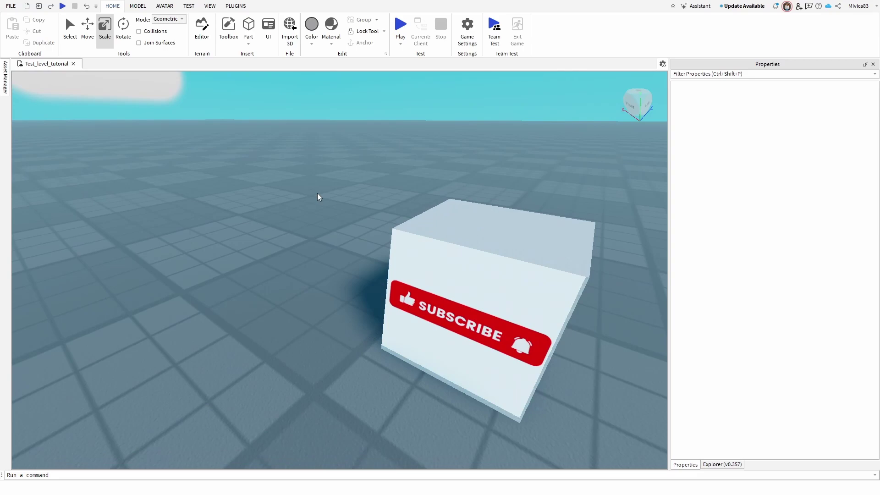
{"action": "left_click", "coordinate": [456, 250]}
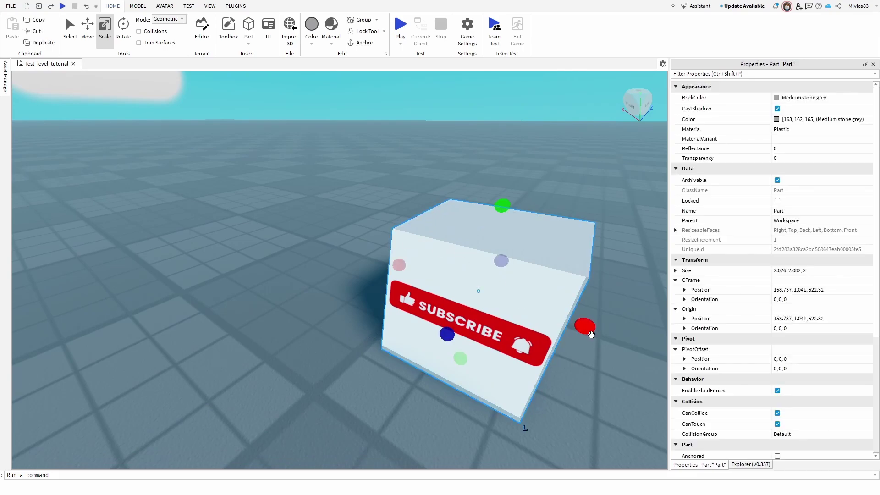
{"action": "left_click_drag", "start_coordinate": [581, 327], "coordinate": [559, 347]}
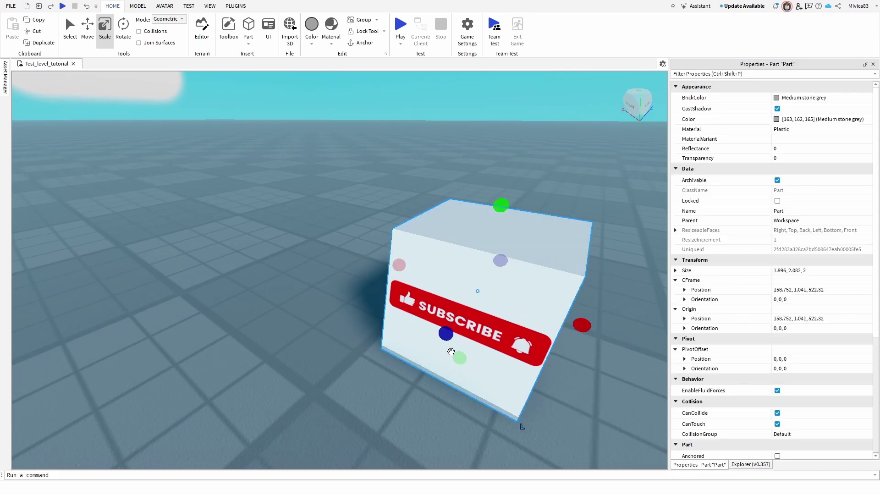
{"action": "left_click_drag", "start_coordinate": [458, 355], "coordinate": [463, 349]}
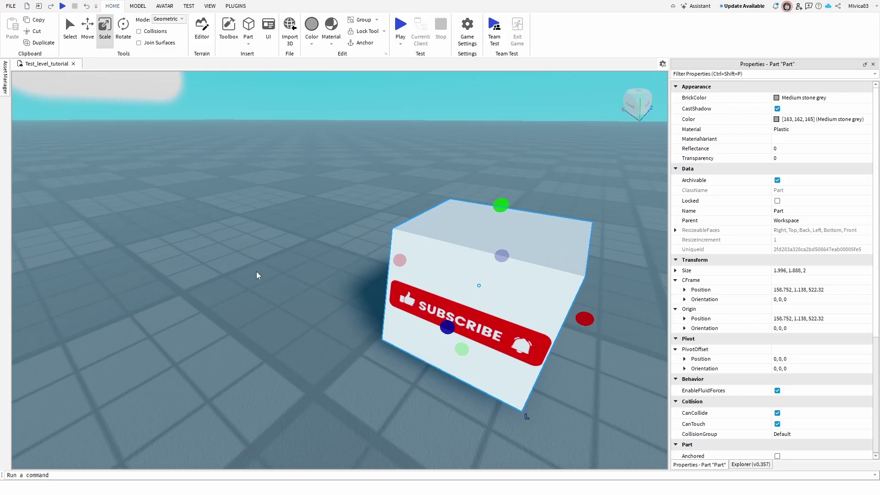
Reselect the cube and bring the Explorer object tree back.
{"action": "left_click", "coordinate": [257, 275]}
{"action": "left_click", "coordinate": [475, 277]}
{"action": "left_click", "coordinate": [750, 464]}
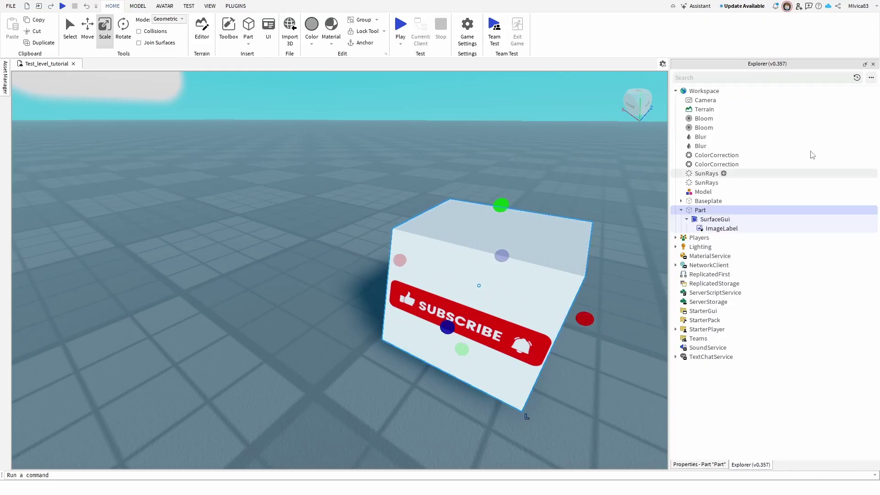
{"action": "left_click", "coordinate": [716, 223]}
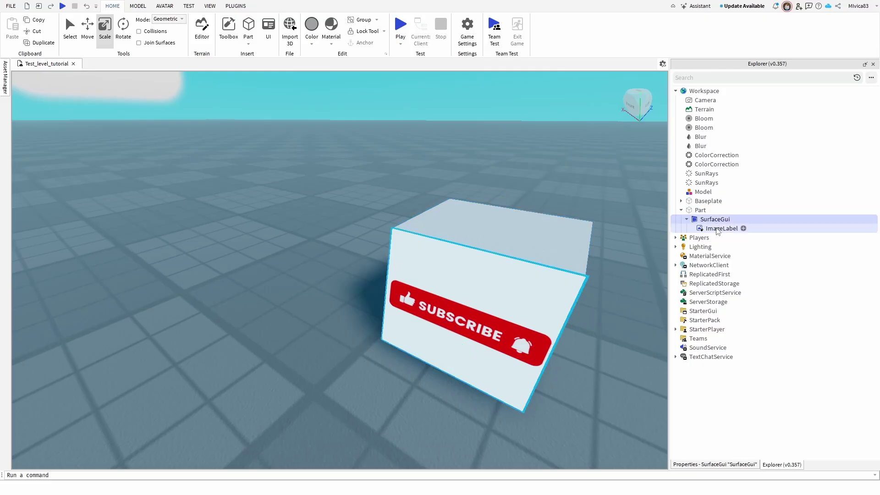
{"action": "left_click", "coordinate": [294, 202]}
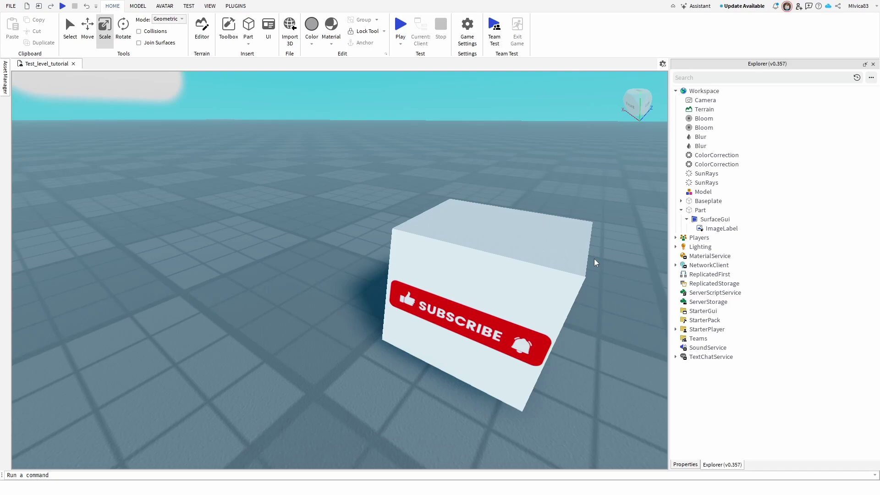
{"action": "left_click", "coordinate": [581, 262]}
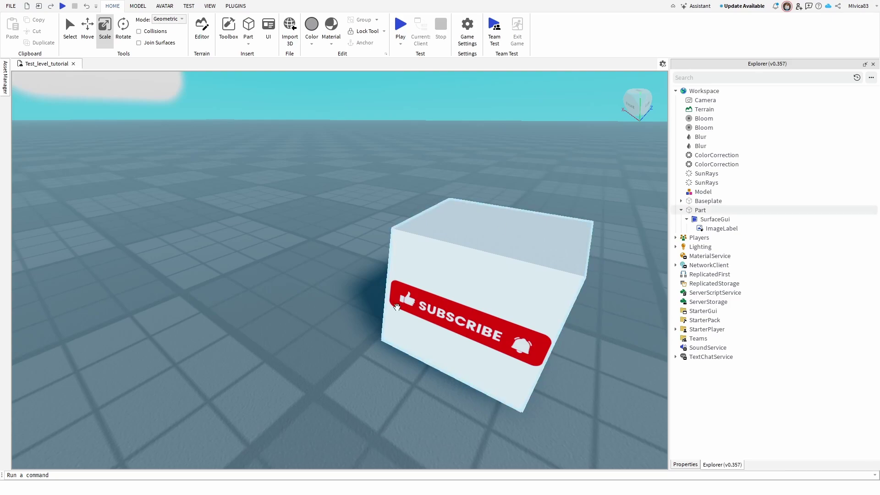
{"action": "left_click", "coordinate": [231, 275]}
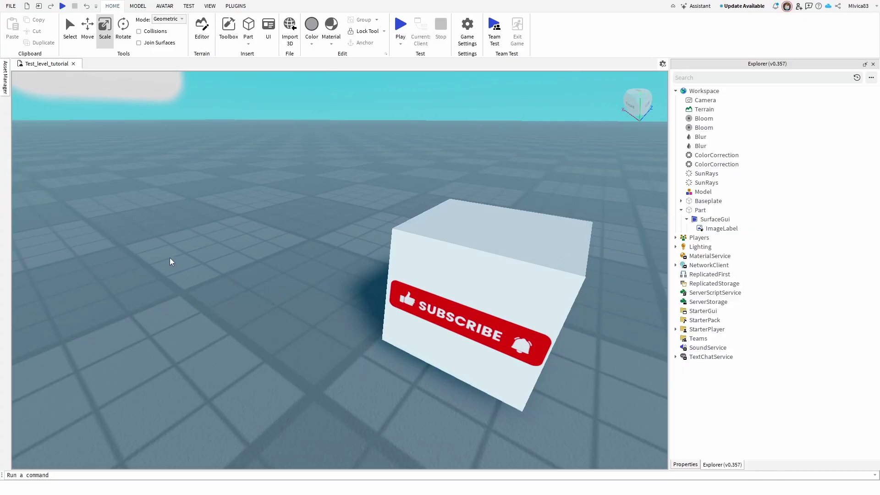